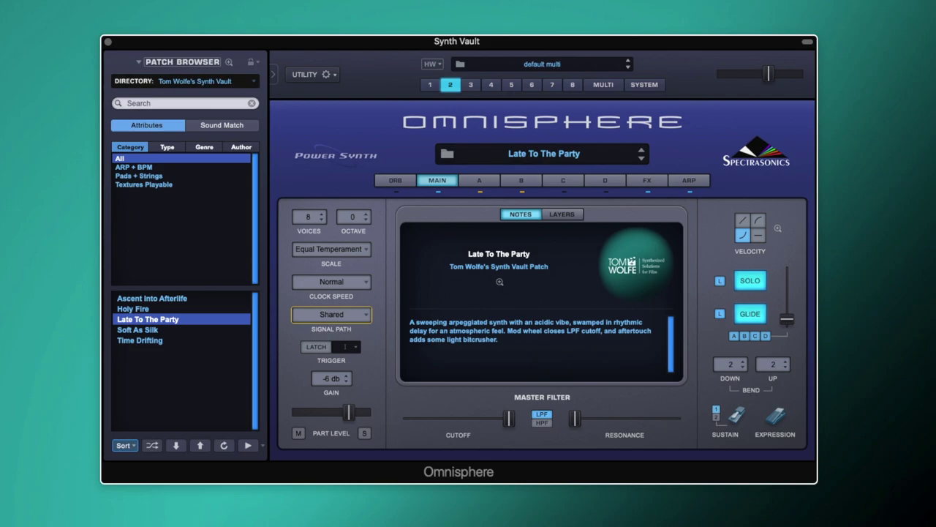
- Switch to part 1 and examine the note-order options of its arpeggiator, keeping As Played
left_click(429, 84)
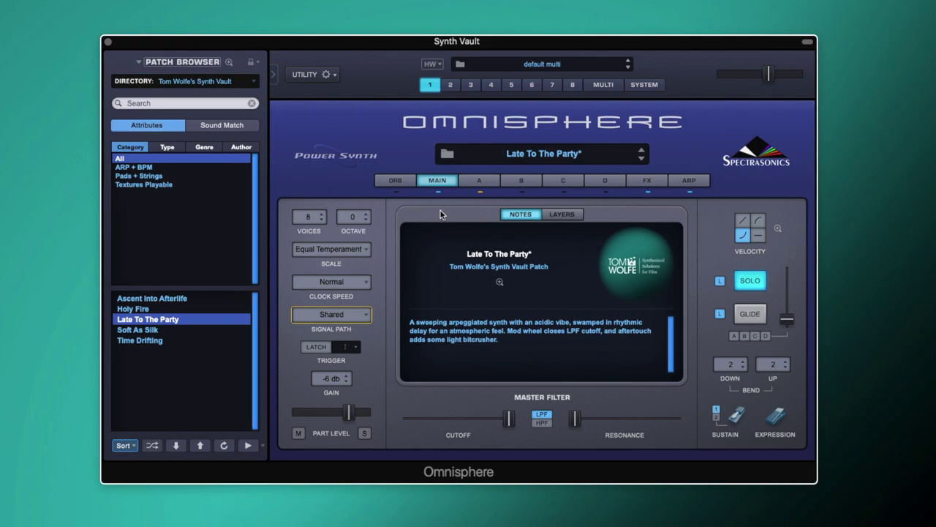
left_click(695, 181)
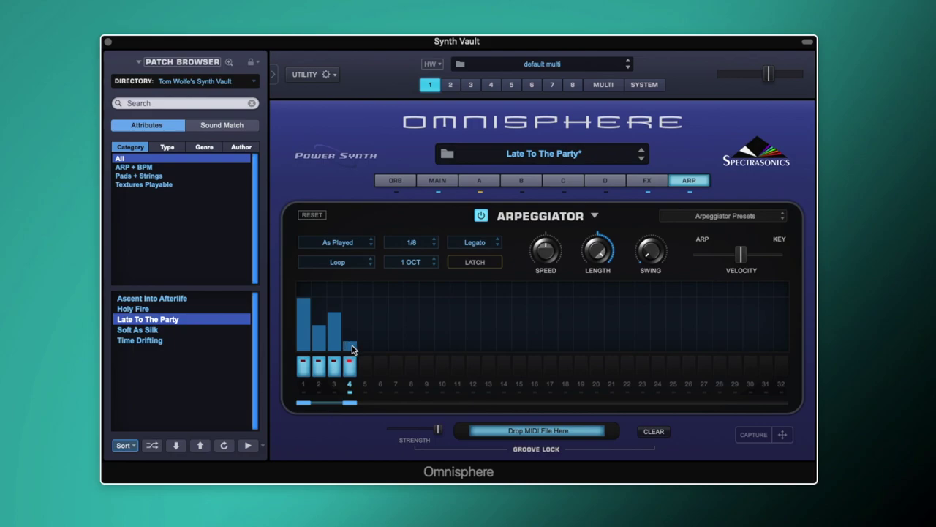
left_click(351, 247)
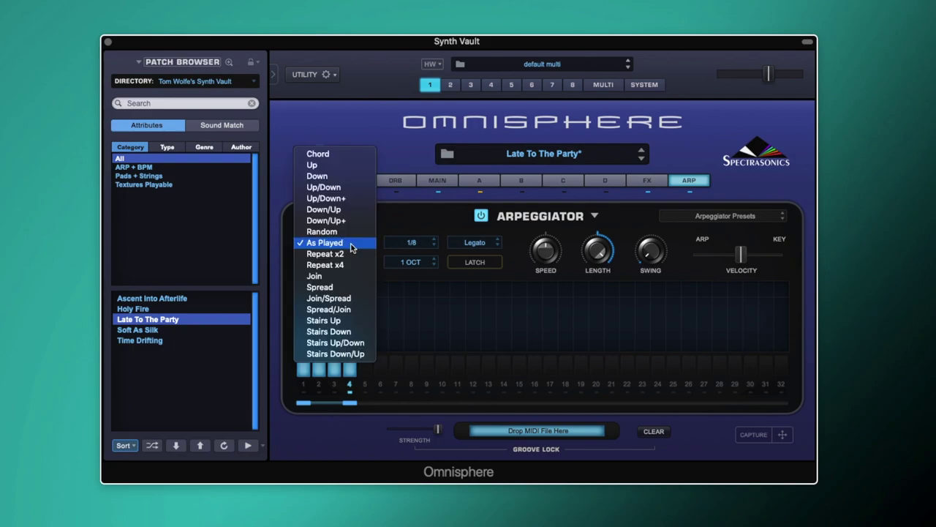
left_click(411, 226)
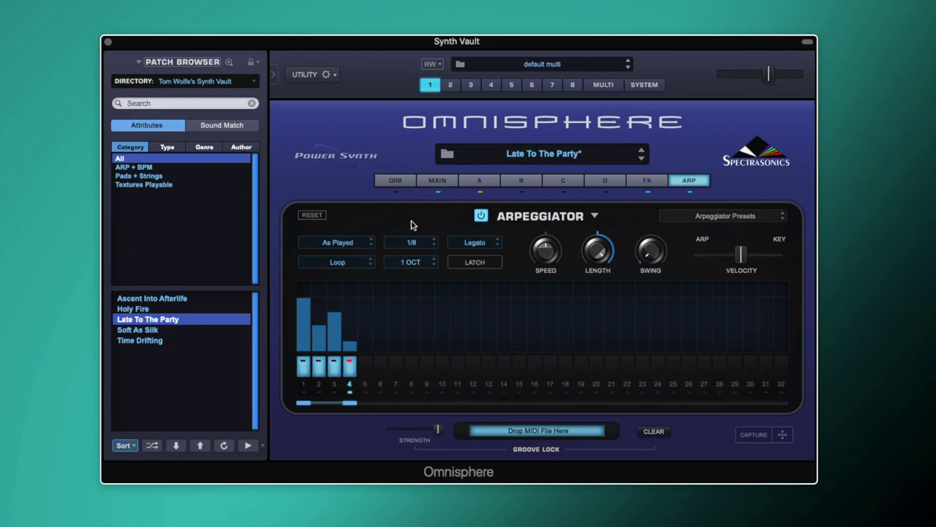
- Raise the Hard Sync of layer A's ARP 2600 Pulse oscillator to about the middle of its range
left_click(476, 183)
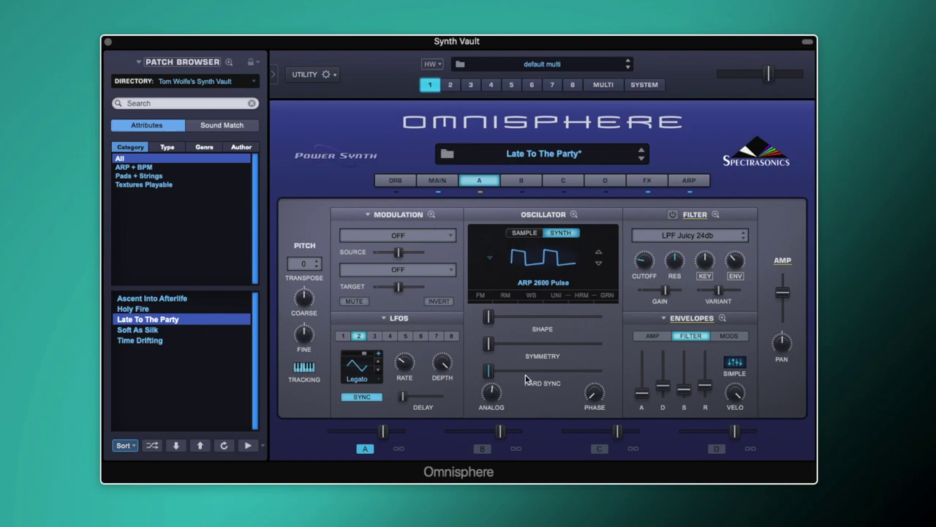
left_click_drag(488, 371, 544, 375)
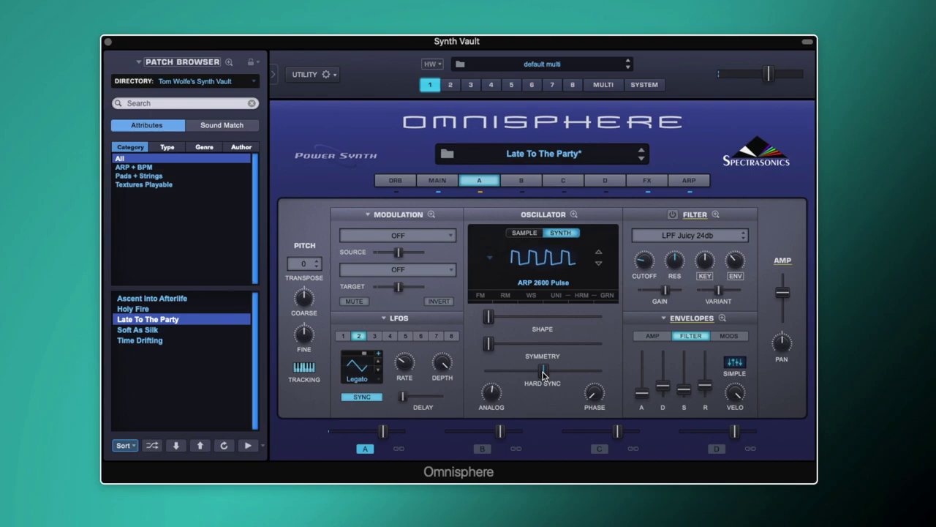
- Enable layer B with its SH-101 Saw oscillator and compare it with layer A, leaving both layers on
left_click(526, 181)
left_click(492, 190)
left_click(517, 183)
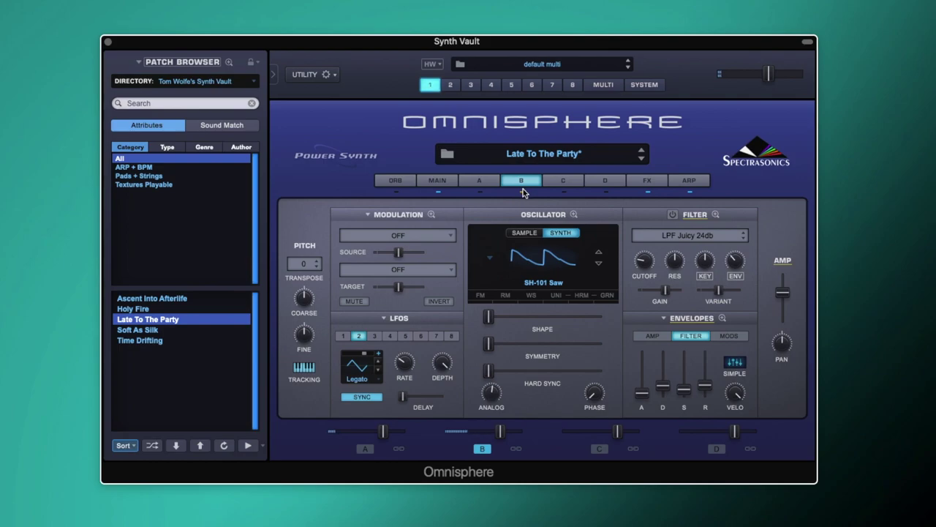
left_click(485, 189)
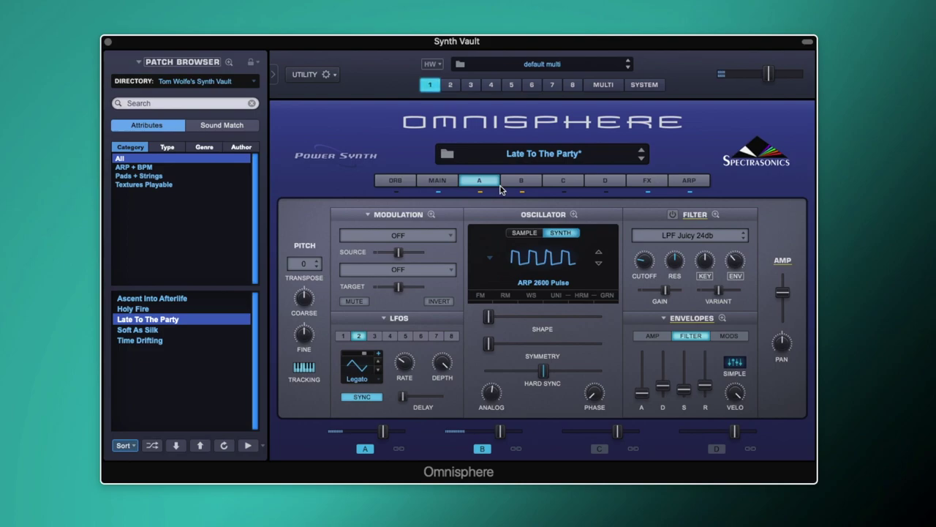
left_click(521, 185)
left_click(497, 186)
left_click(506, 186)
left_click(491, 186)
left_click(522, 183)
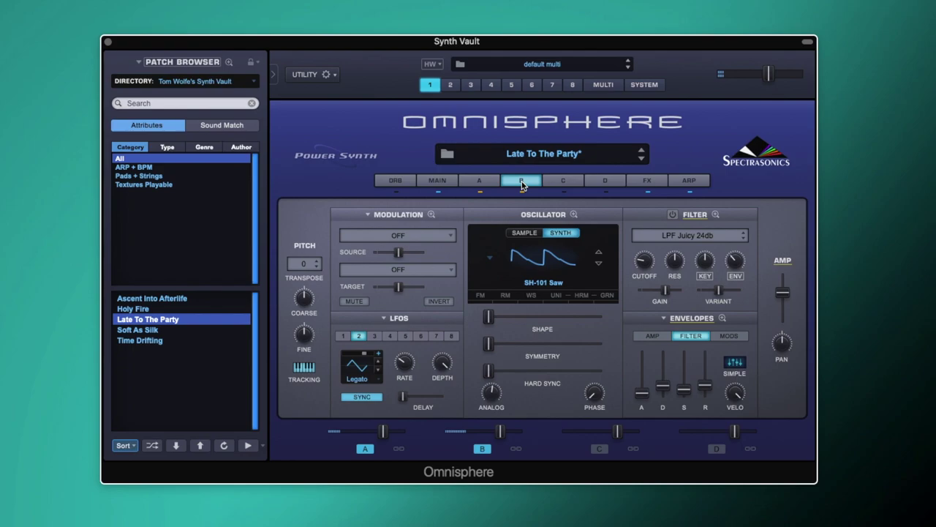
- Turn on the LPF Juicy 24db filter from layer A and raise the master level slightly
left_click(486, 181)
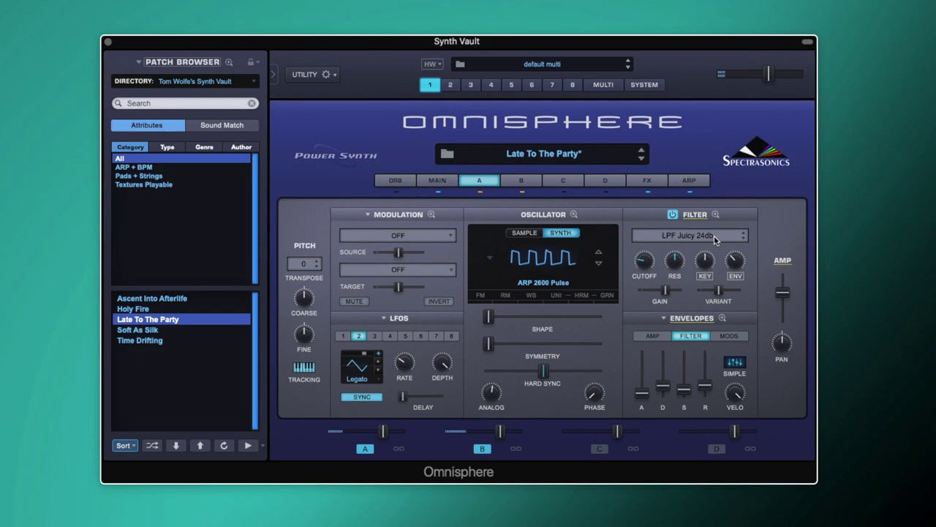
mouse_move(642, 264)
mouse_move(736, 264)
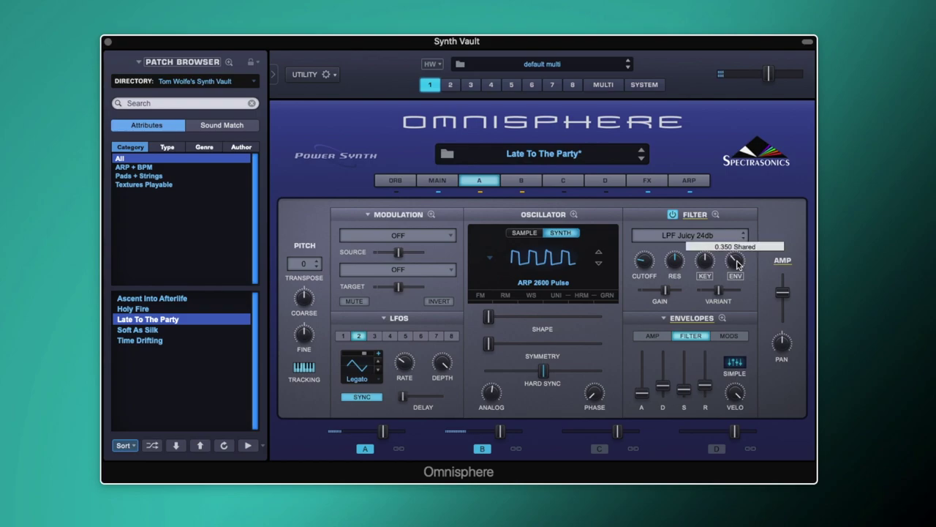
mouse_move(774, 76)
left_mouse_down()
mouse_move(788, 77)
mouse_move(781, 85)
left_mouse_up()
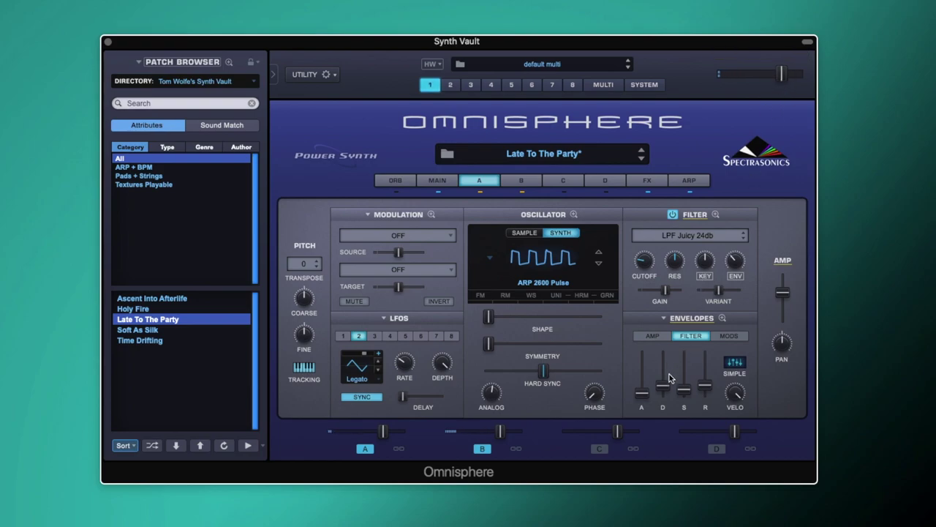
- Compare the shared filter settings on layers A and B, and inspect the amp and filter envelopes
mouse_move(666, 391)
left_click(524, 182)
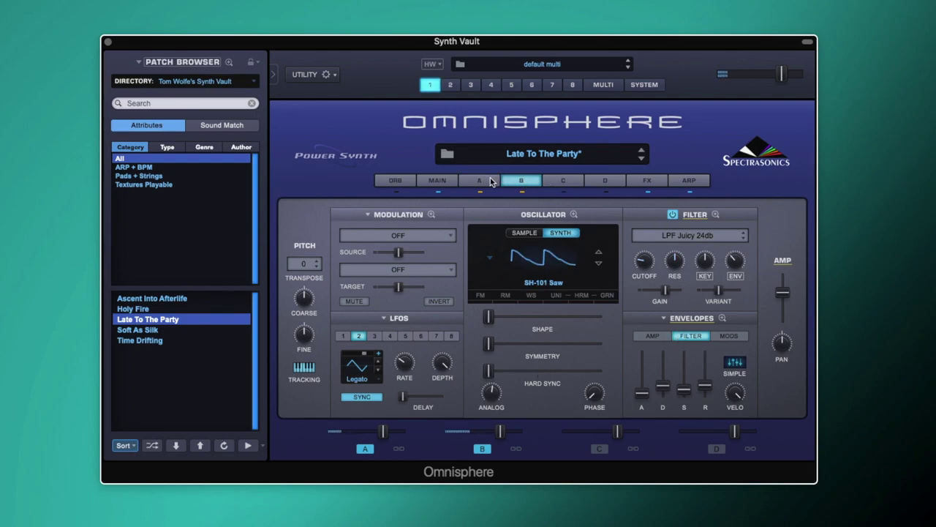
left_click(489, 181)
left_click(653, 336)
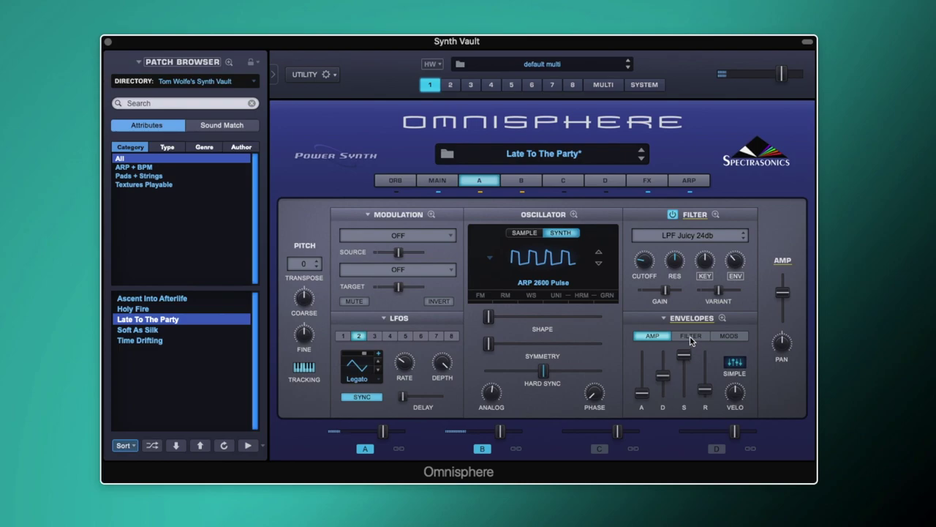
left_click(691, 336)
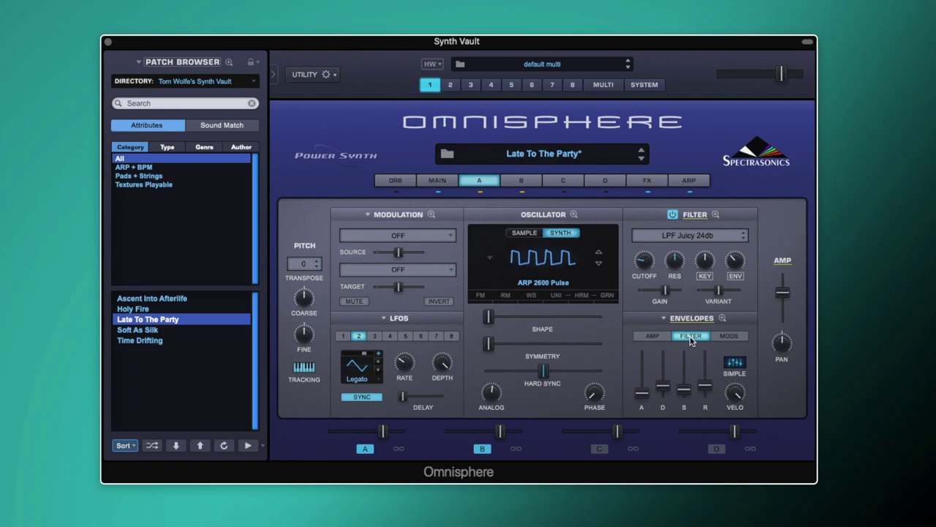
- Show the LFO1 modulation of layer A's filter cutoff, unmute it, and lower the master level slightly
right_click(639, 261)
mouse_move(761, 299)
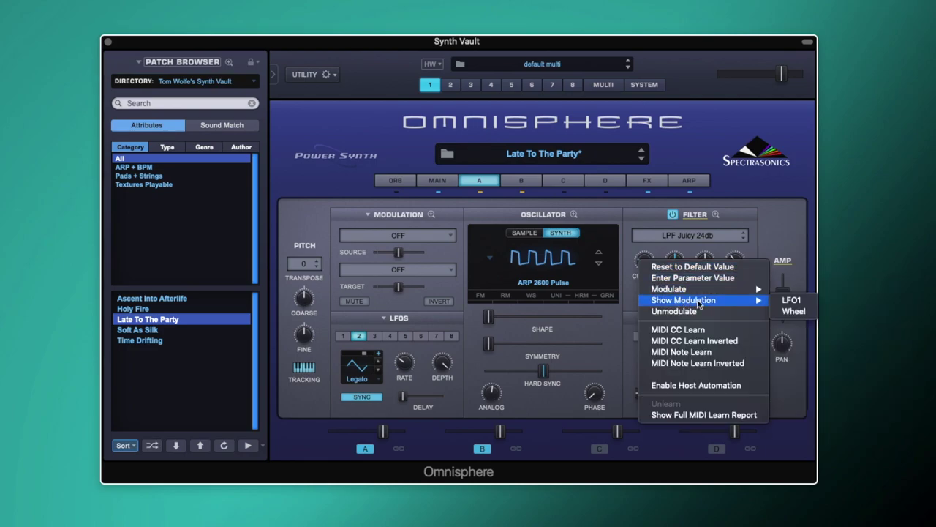
left_click(790, 301)
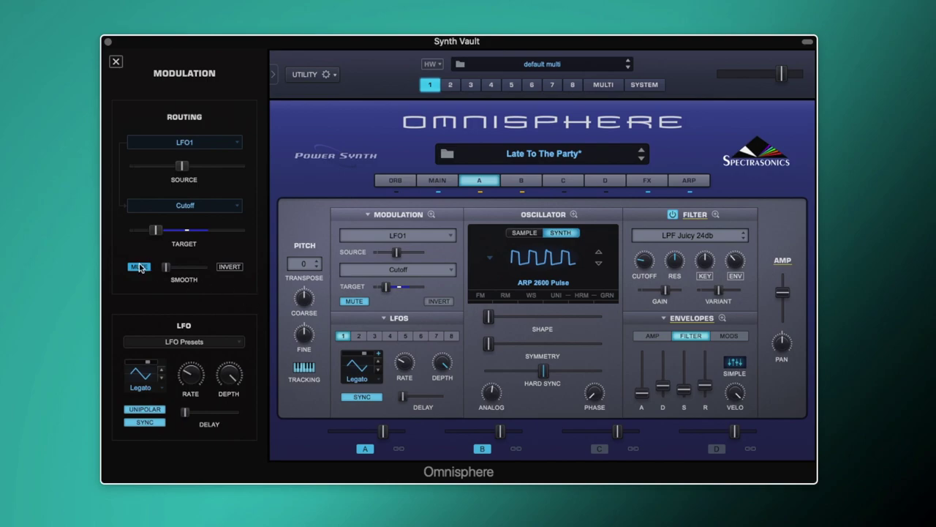
left_click(147, 363)
mouse_move(196, 379)
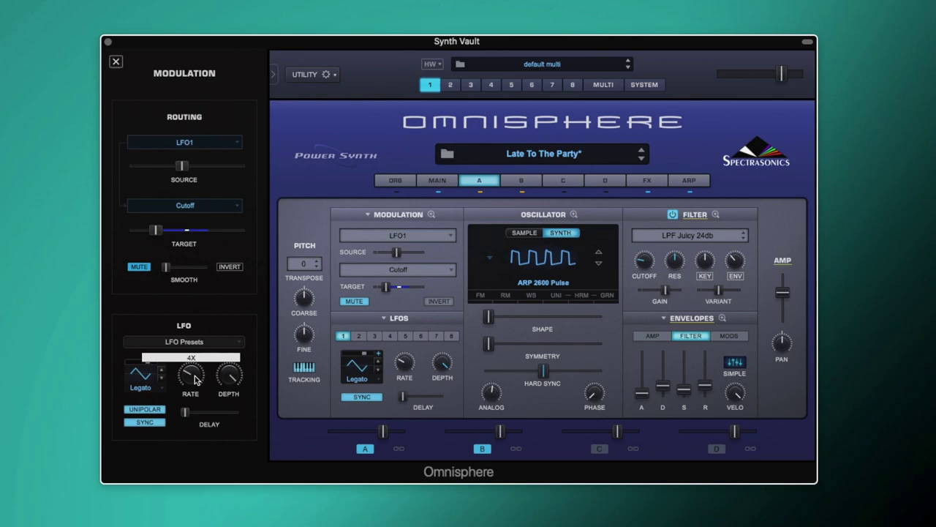
left_click(139, 267)
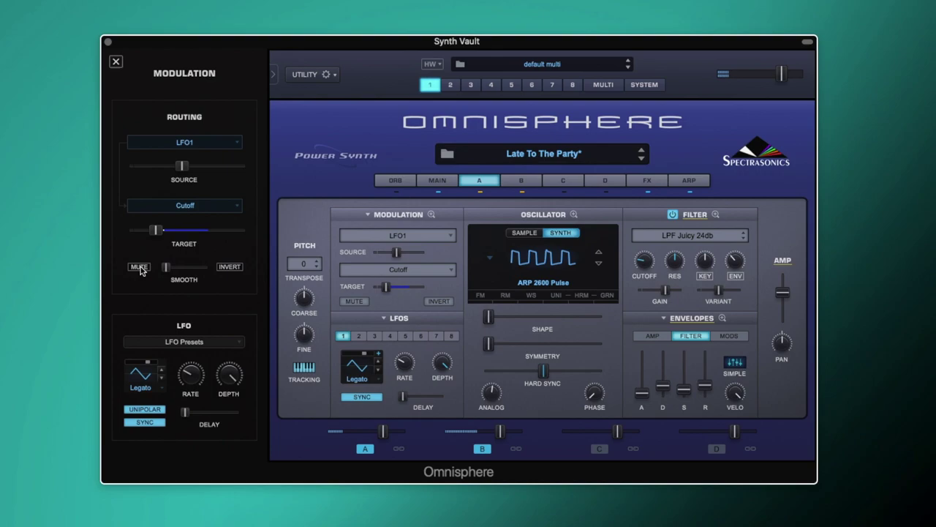
left_click_drag(781, 76, 778, 76)
left_click_drag(779, 86, 772, 87)
- Show the LFO2 modulation of layer A's Synth Hard Sync and compare it muted and unmuted, leaving it unmuted
right_click(545, 372)
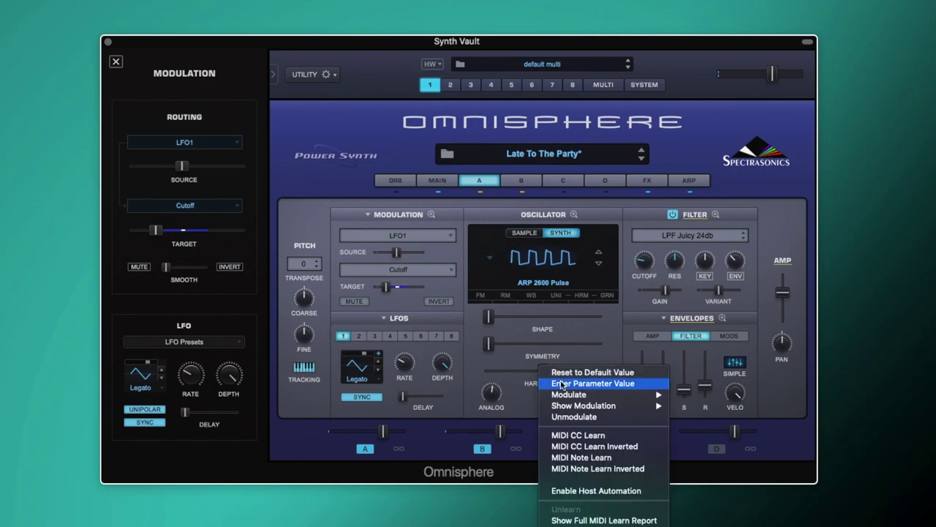
left_click(512, 373)
right_click(543, 374)
mouse_move(580, 405)
left_click(687, 405)
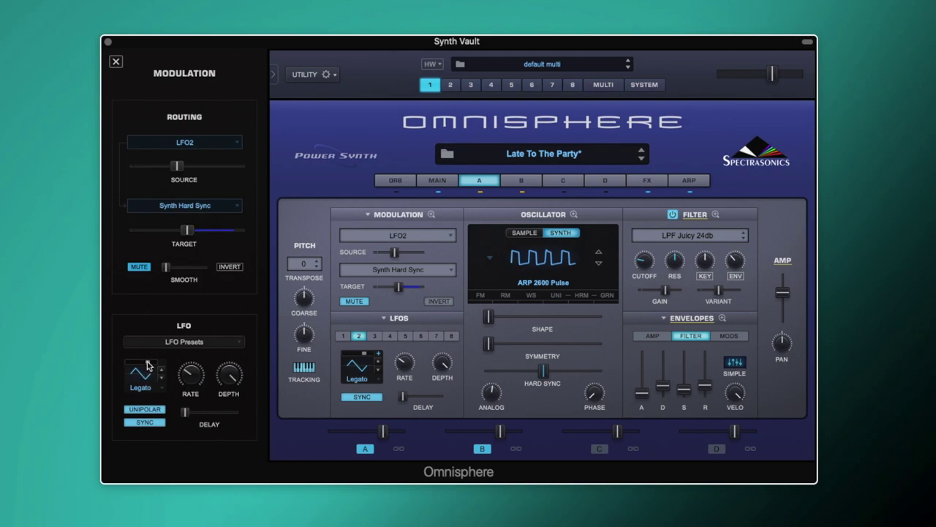
mouse_move(147, 365)
mouse_move(193, 376)
left_click(146, 267)
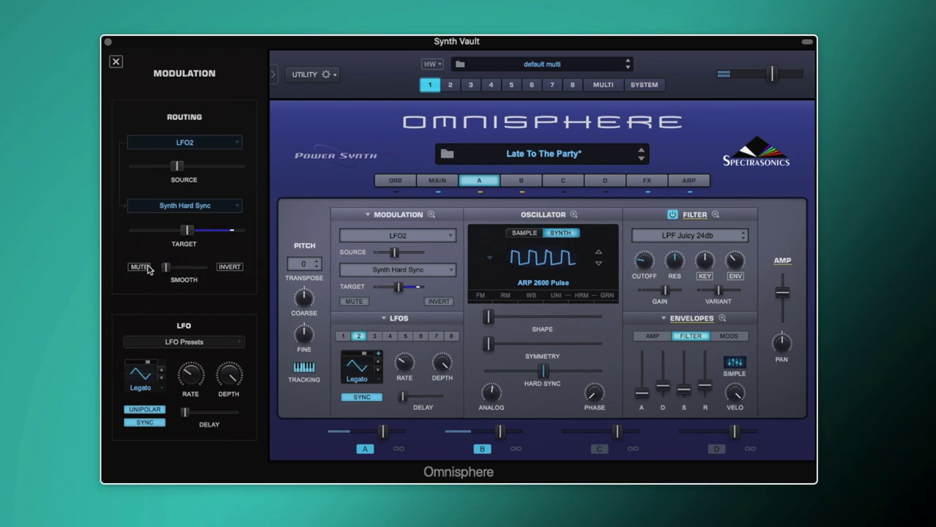
left_click(140, 266)
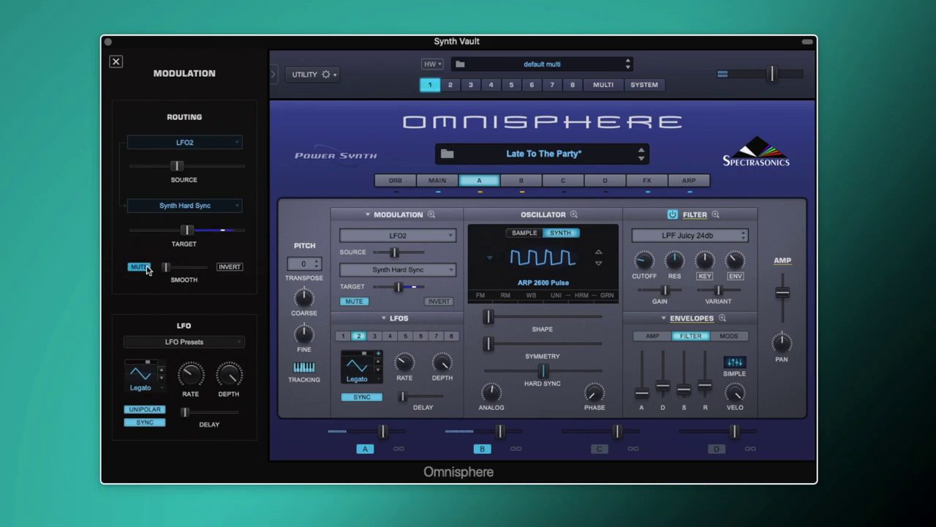
left_click(141, 266)
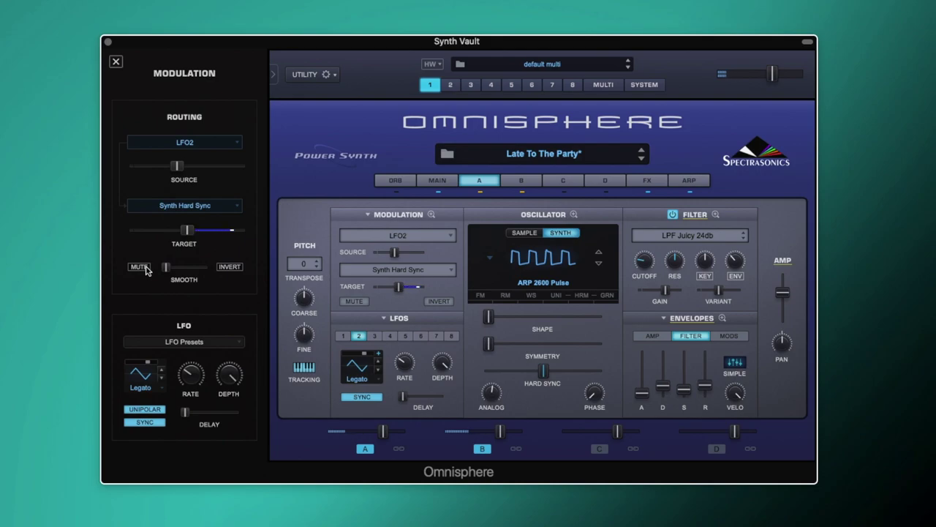
- Turn on Glide for all layers of the patch and fine-tune the glide time
left_click(431, 181)
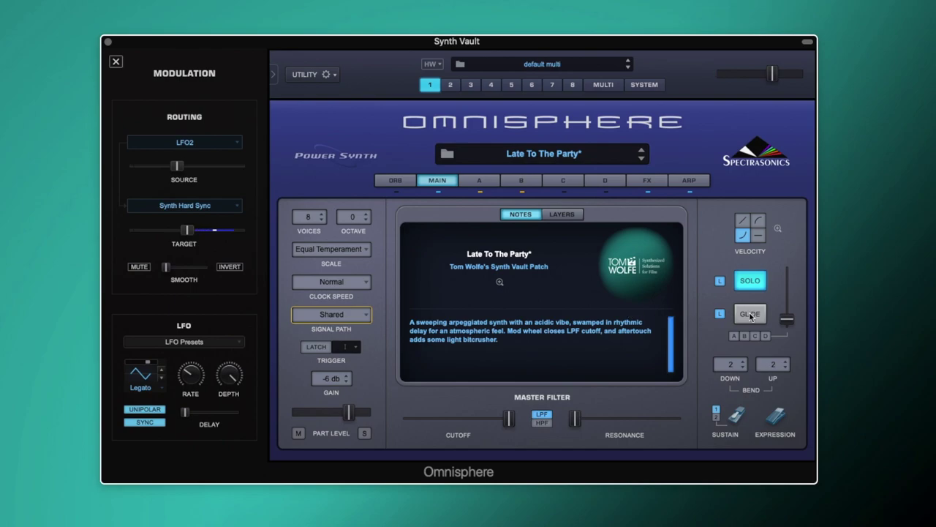
left_click(750, 314)
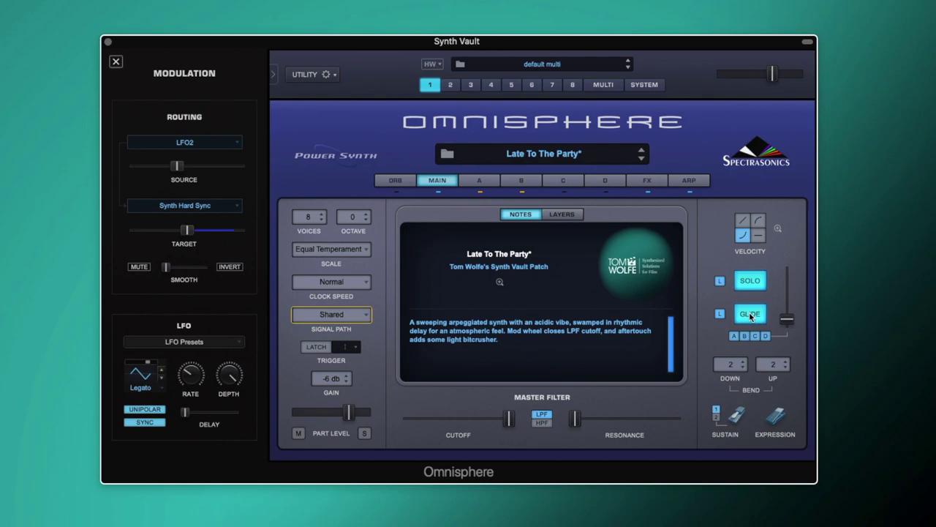
mouse_move(791, 322)
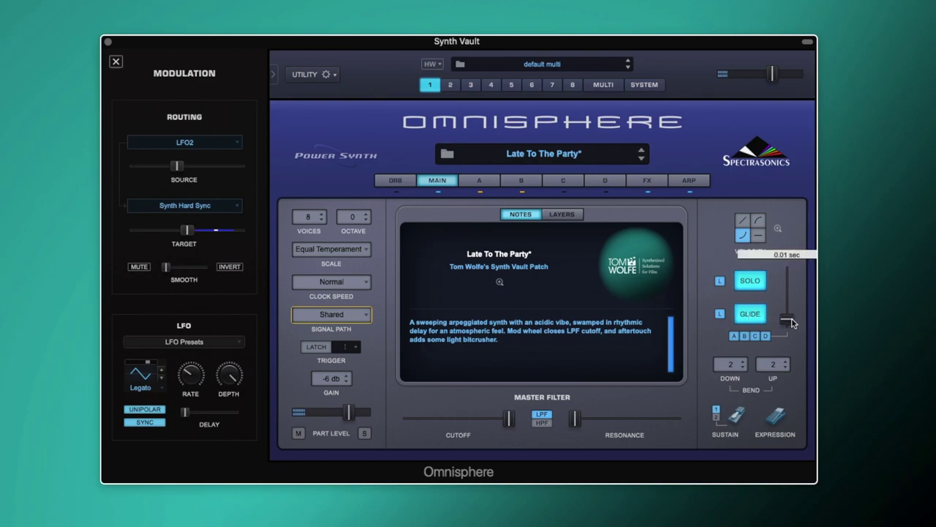
left_click_drag(792, 322, 792, 321)
mouse_move(790, 321)
left_mouse_down()
mouse_move(790, 339)
mouse_move(791, 322)
left_mouse_up()
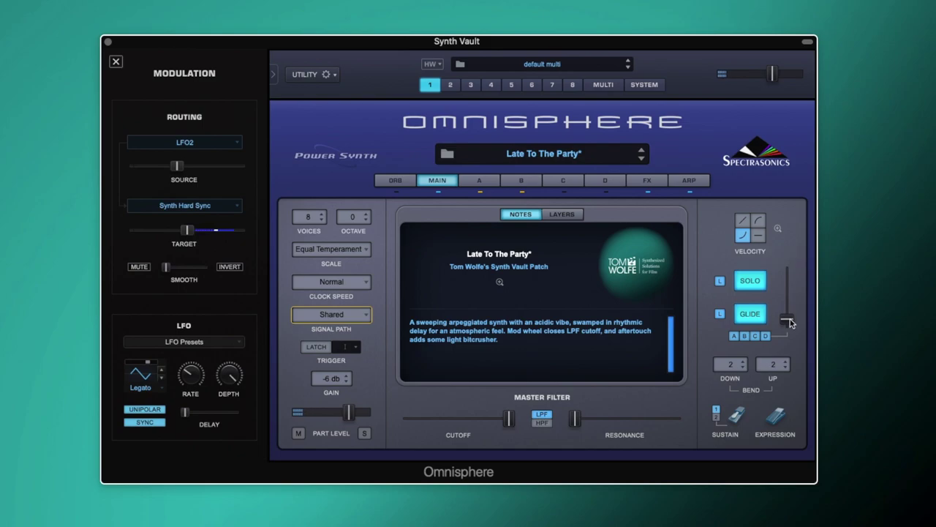
- Raise the Aux Return of the patch's aux effects rack past the middle and lower the master level slightly
left_click(655, 186)
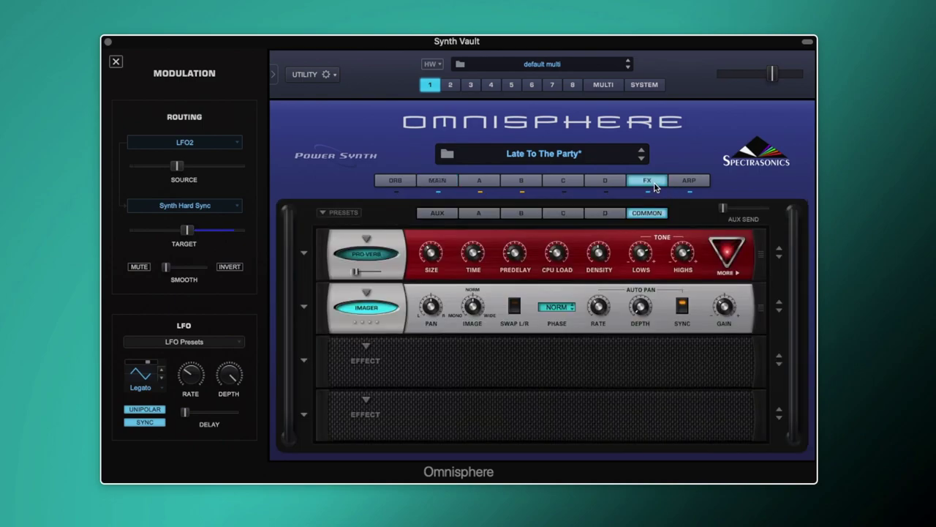
left_click(471, 214)
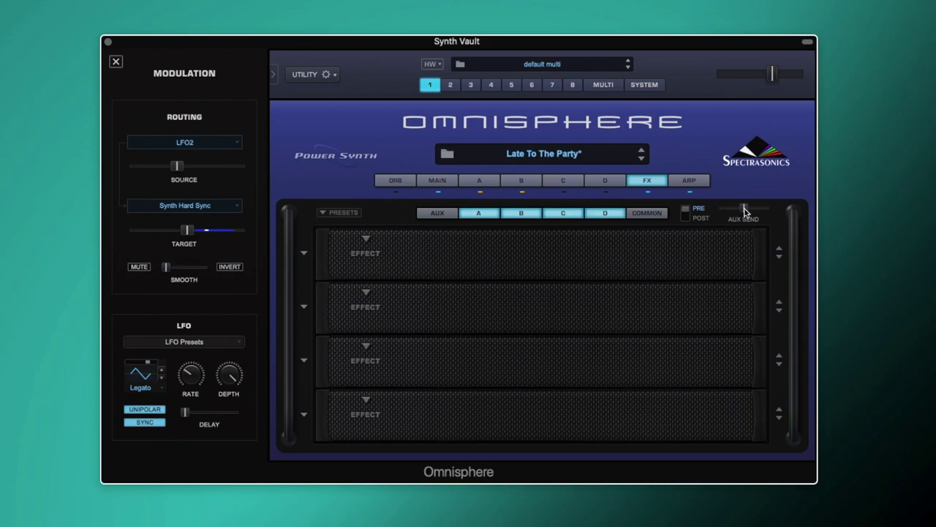
left_click(440, 213)
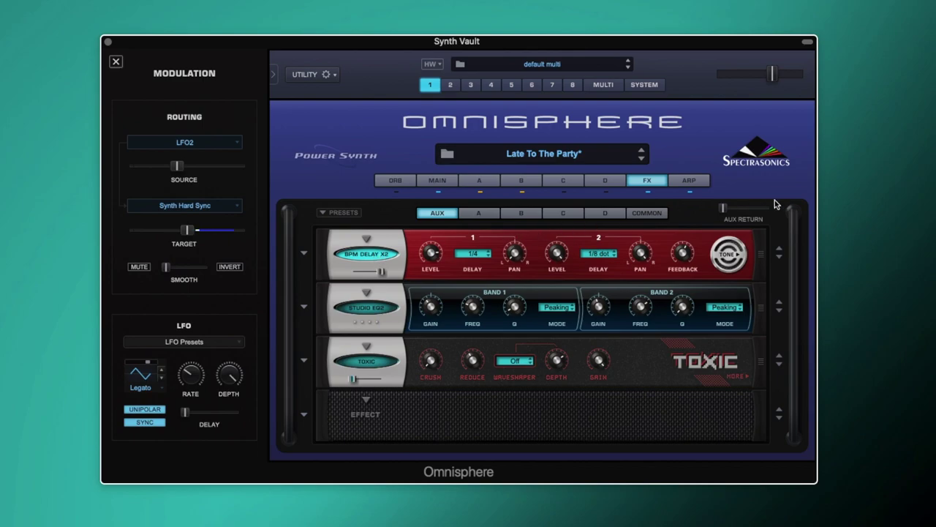
mouse_move(723, 211)
left_click_drag(723, 211, 752, 210)
mouse_move(768, 81)
left_click_drag(768, 80, 764, 81)
- Examine the feedback of the BPM Delay X2 and its tone and overdrive settings
mouse_move(681, 255)
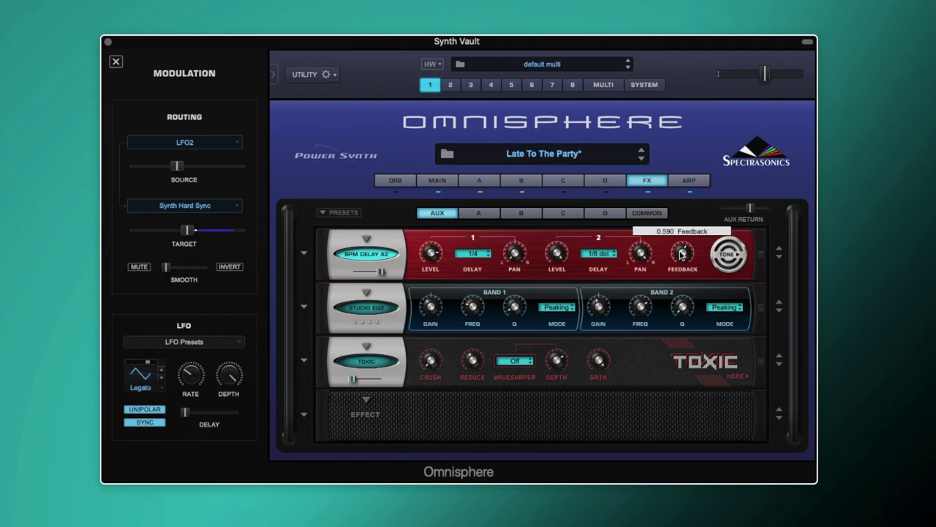
left_click(729, 254)
mouse_move(435, 256)
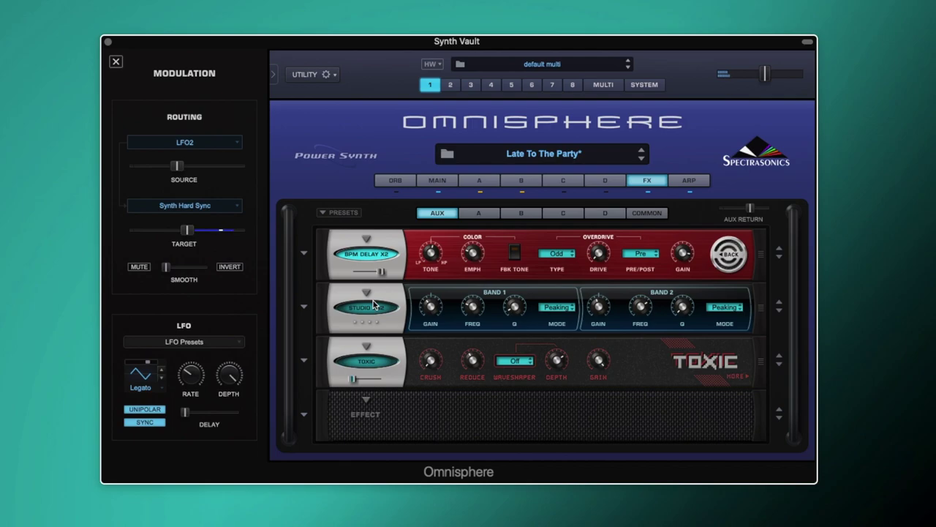
- Turn on the Studio EQ2 in the aux rack, lower the master level slightly, and check the Band 1 settings
left_click_drag(768, 73, 765, 74)
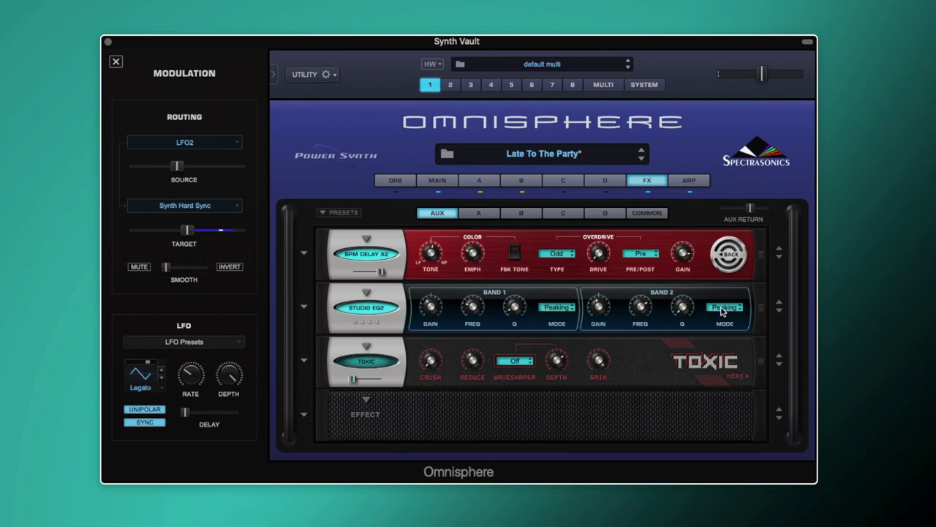
mouse_move(471, 307)
mouse_move(431, 307)
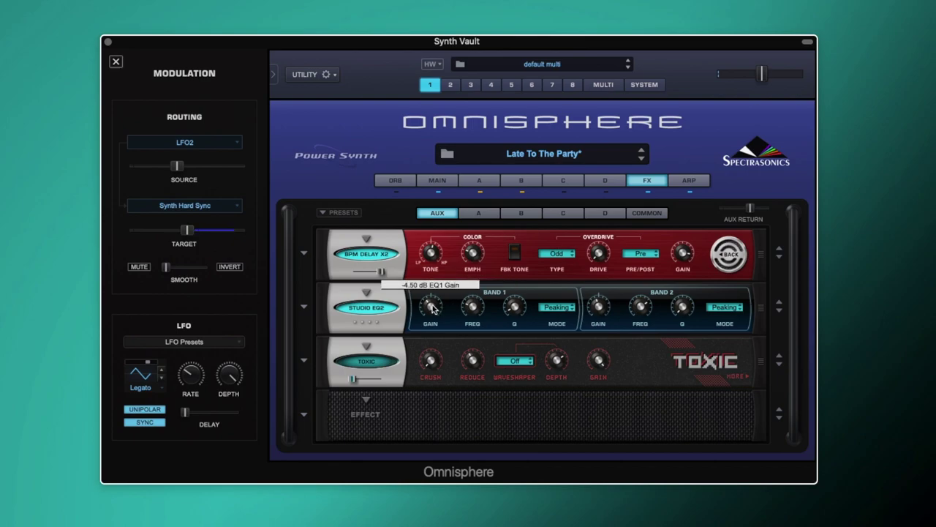
- Examine the Band 1 Q and the Band 2 frequency, gain and Q of the Studio EQ2
mouse_move(518, 309)
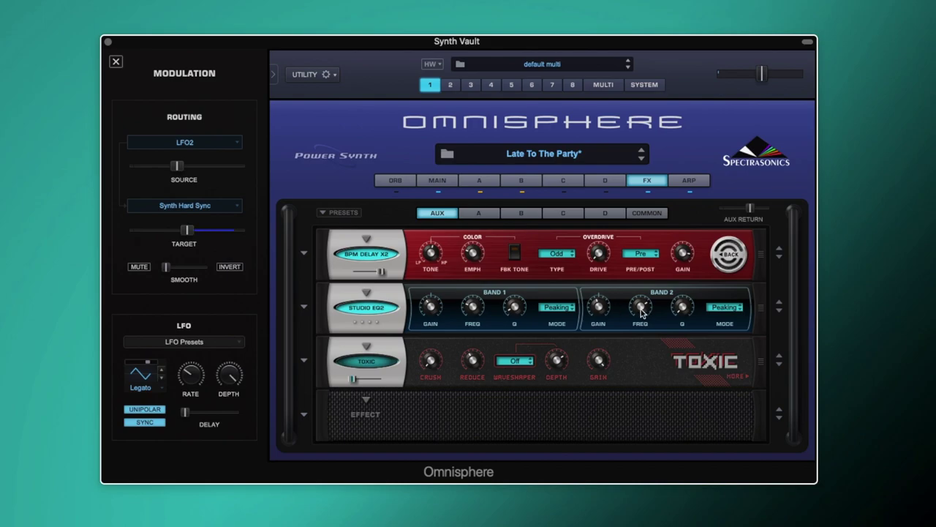
mouse_move(640, 312)
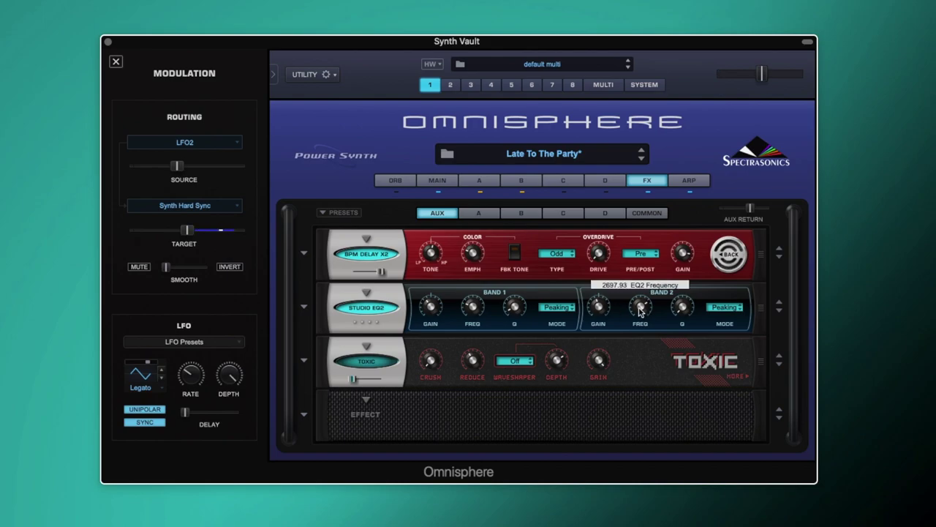
mouse_move(599, 310)
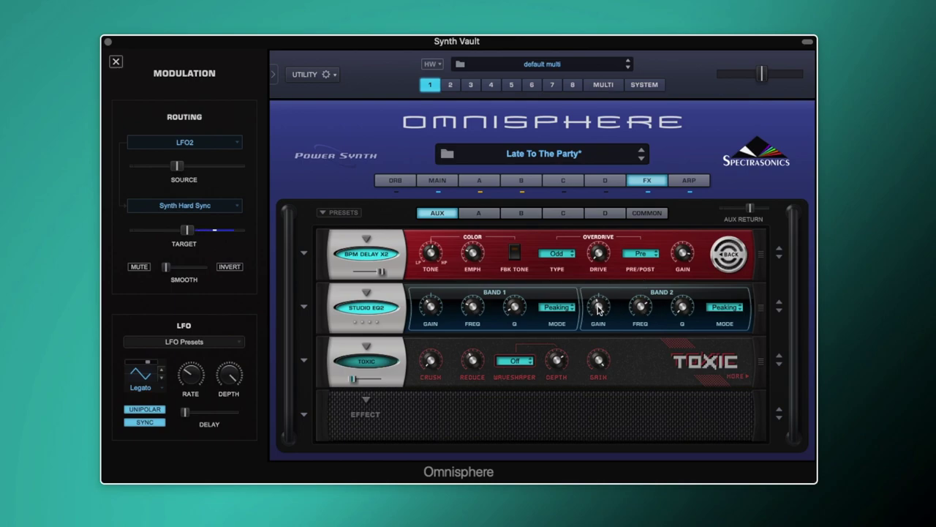
mouse_move(684, 308)
- Turn on the Pro-Verb in the common effects rack and check its mix, room size, time, density and reverb shaping settings
left_click(645, 217)
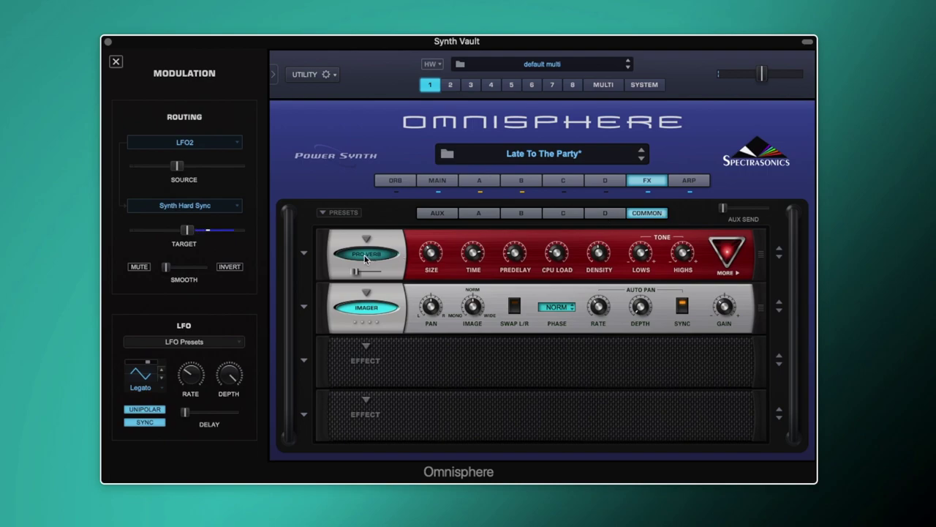
mouse_move(356, 275)
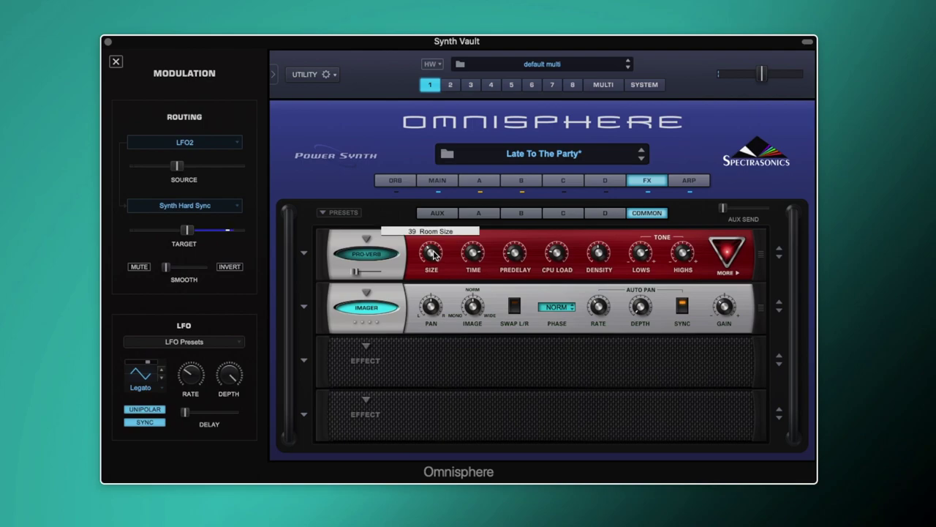
mouse_move(469, 253)
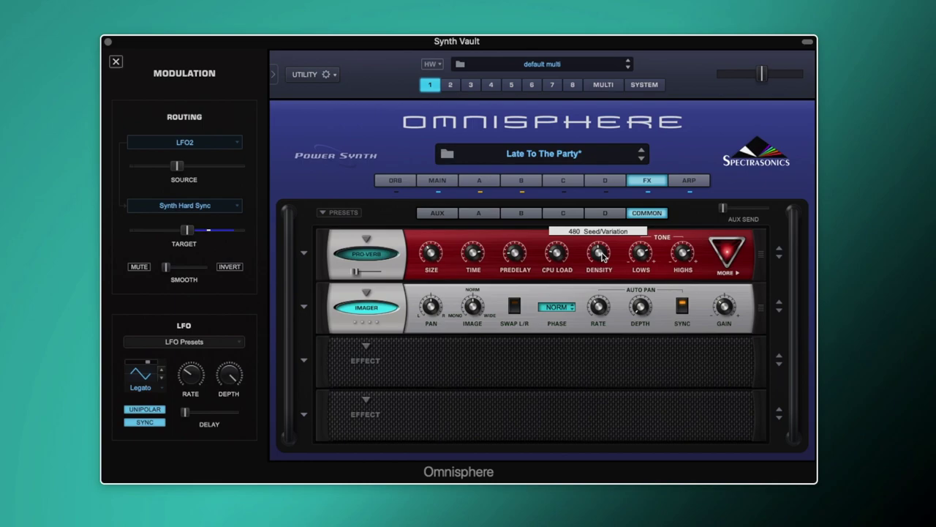
left_click(735, 273)
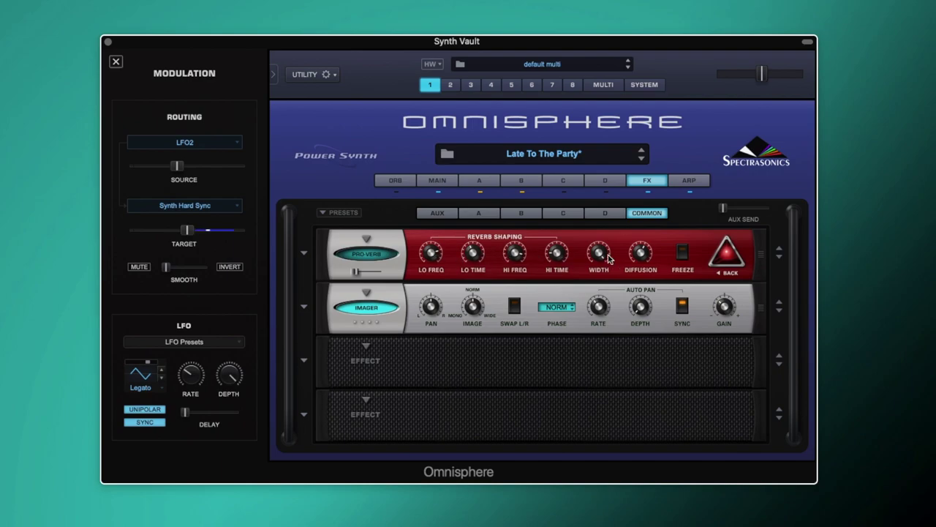
mouse_move(640, 256)
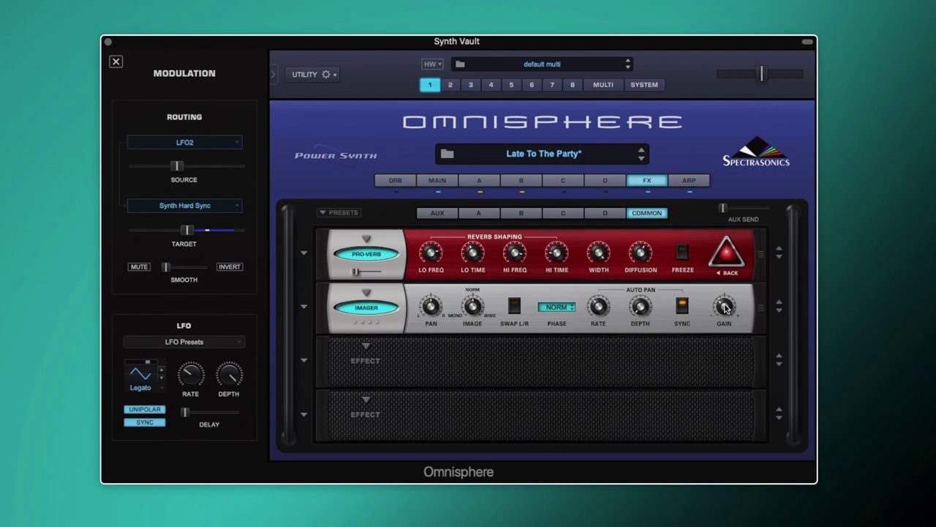
- Turn on the Toxic effect in the aux rack and unmute the Aftertouch modulation of its mix
left_click(437, 213)
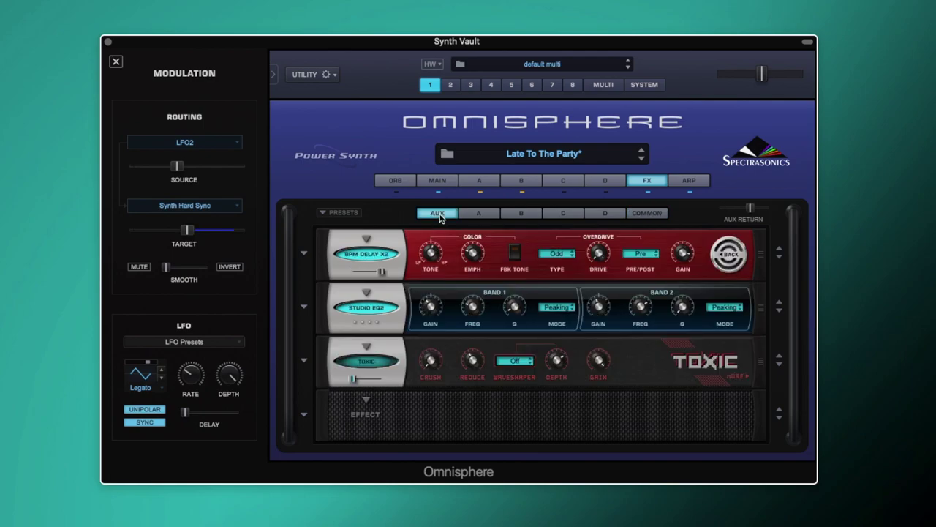
left_click(372, 367)
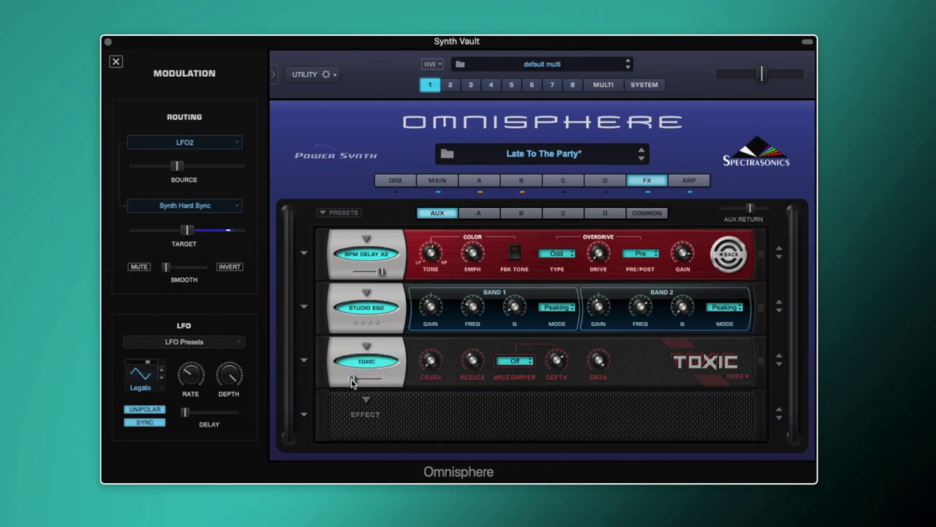
mouse_move(352, 381)
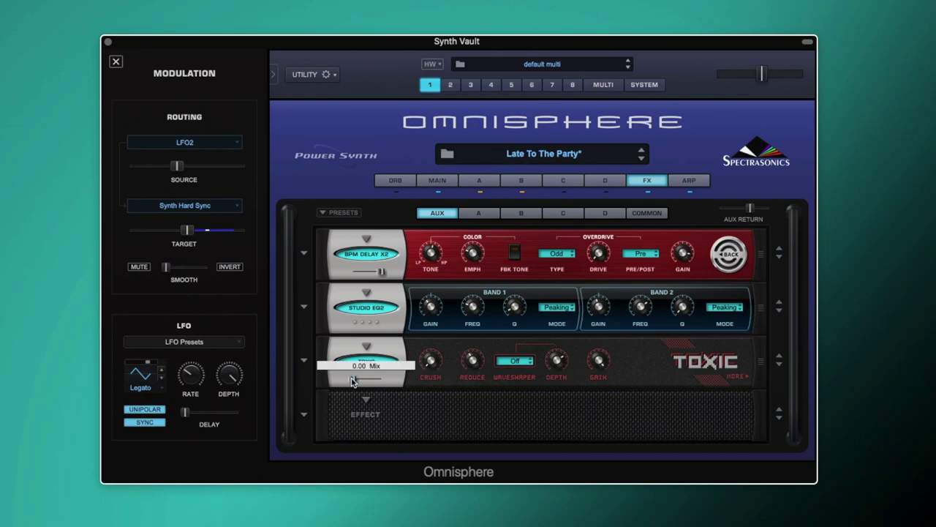
right_click(353, 381)
mouse_move(453, 414)
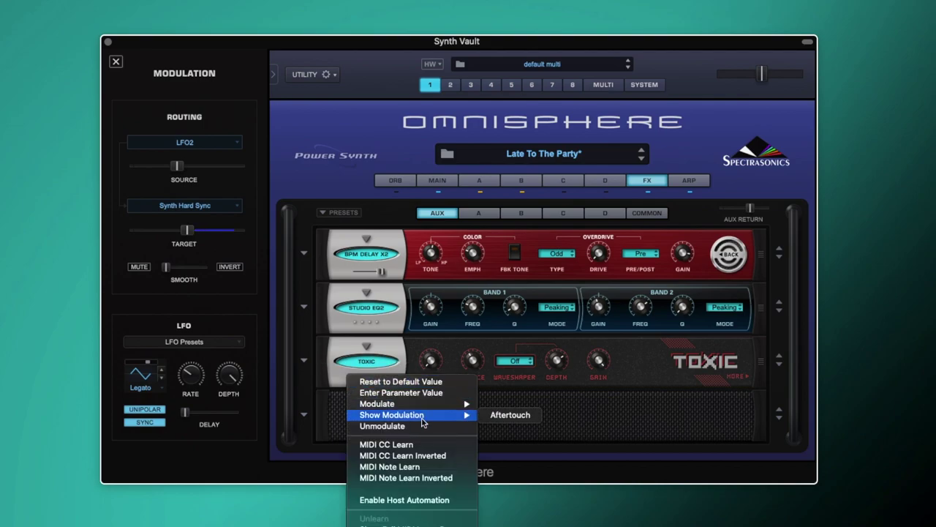
left_click(505, 416)
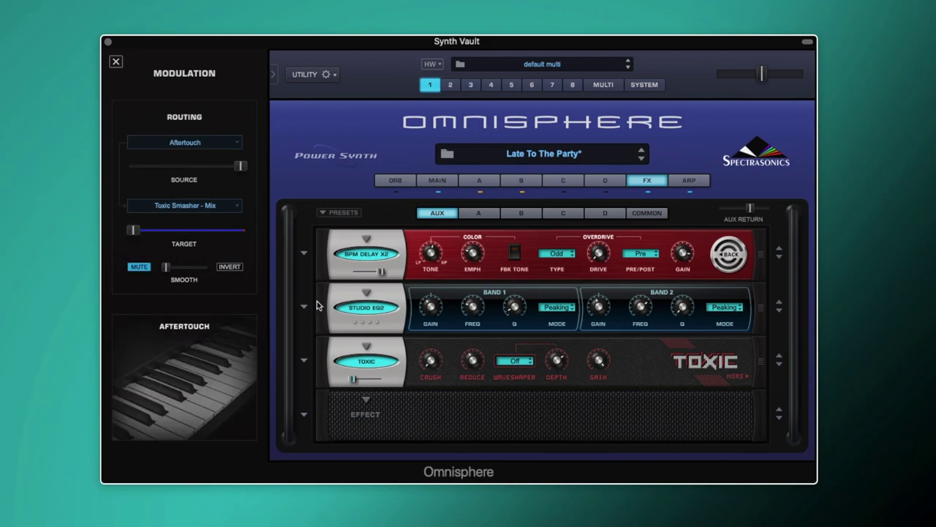
left_click(134, 268)
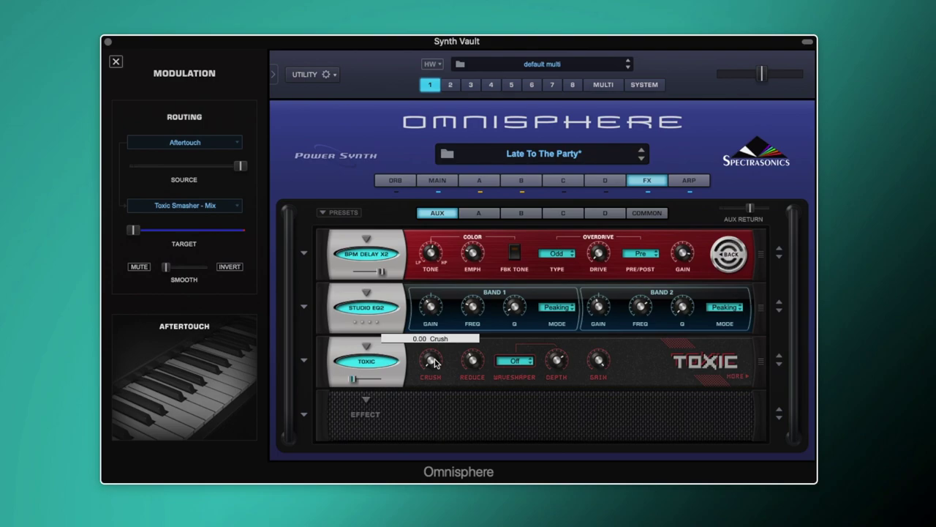
- Check the filter type, cutoff and resonance on the second page of the Toxic effect
left_click(737, 373)
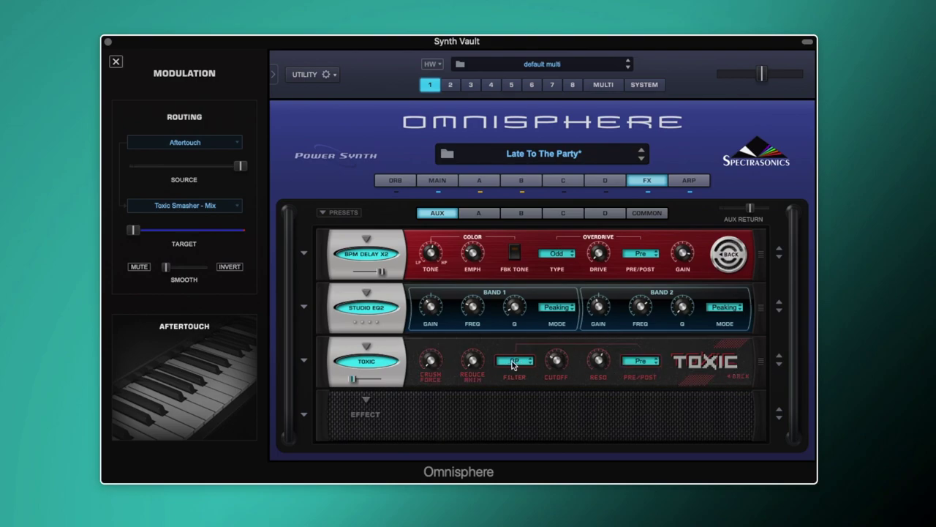
mouse_move(557, 361)
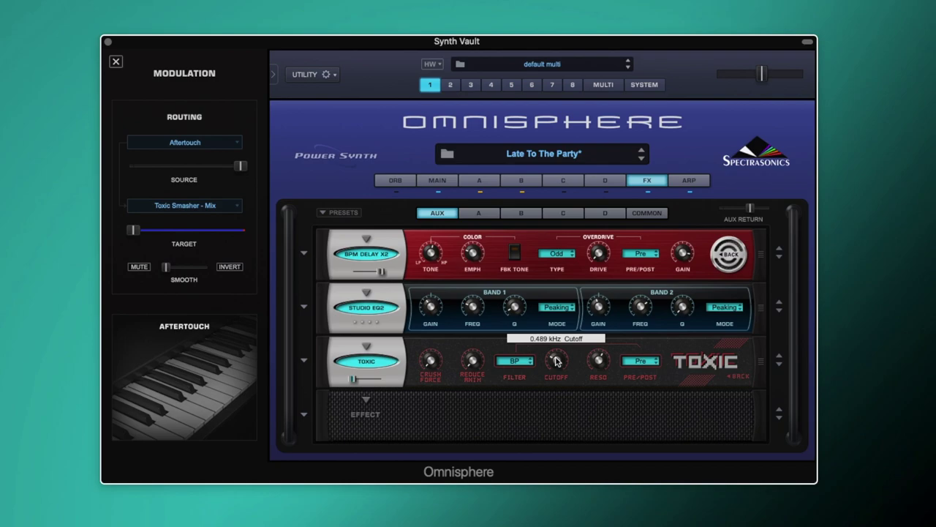
mouse_move(600, 361)
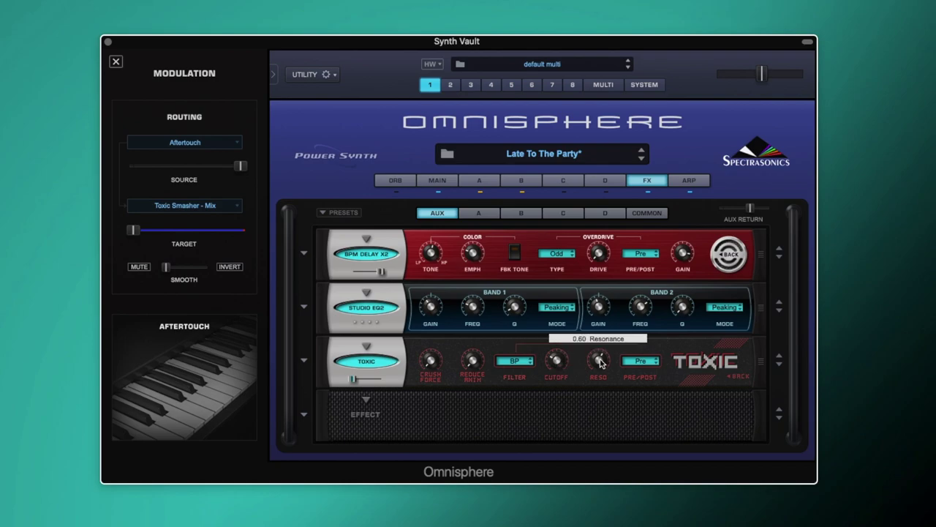
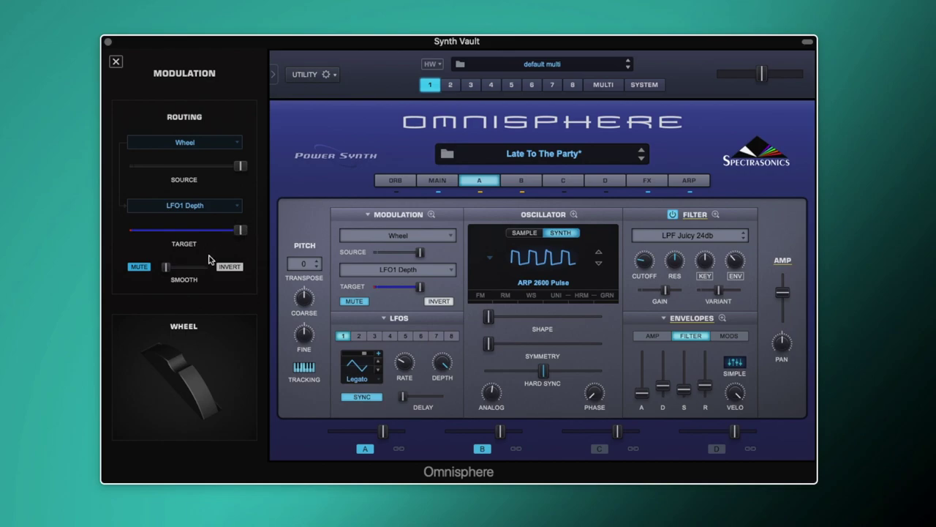
- Unmute layer A's Wheel modulations of the LFO1 Depth and the filter Cutoff, checking the source amount of the cutoff routing
left_click(145, 269)
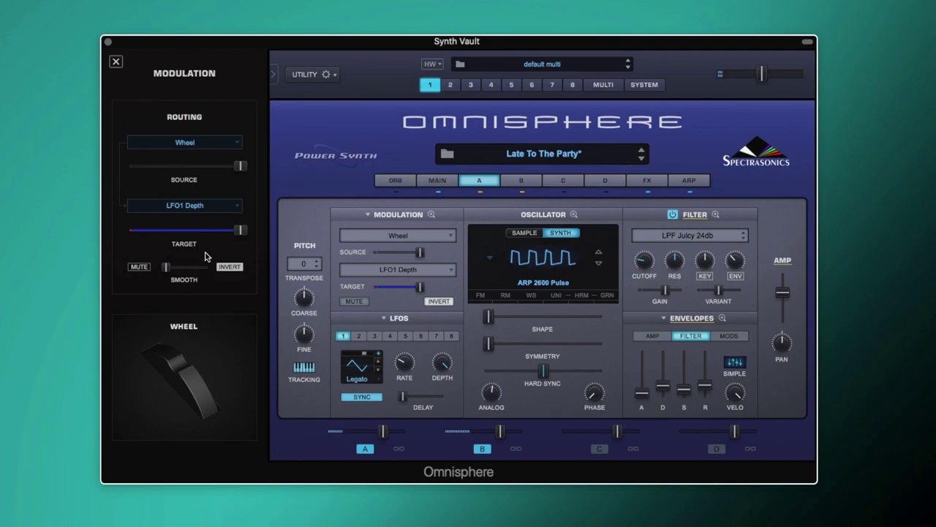
right_click(641, 262)
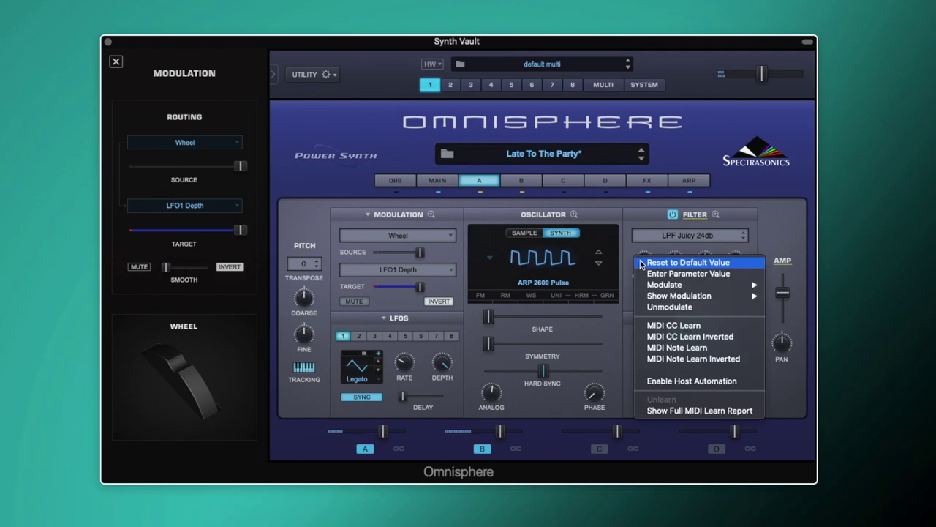
mouse_move(696, 296)
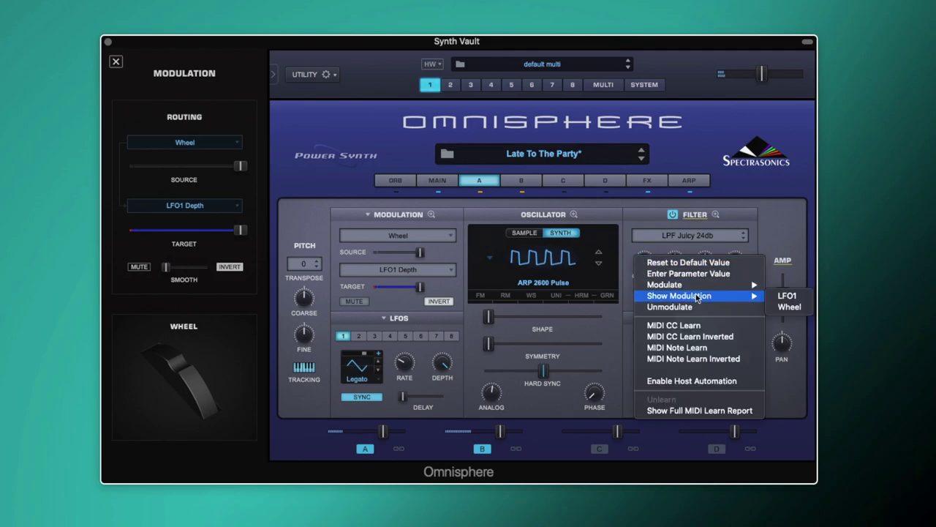
left_click(794, 308)
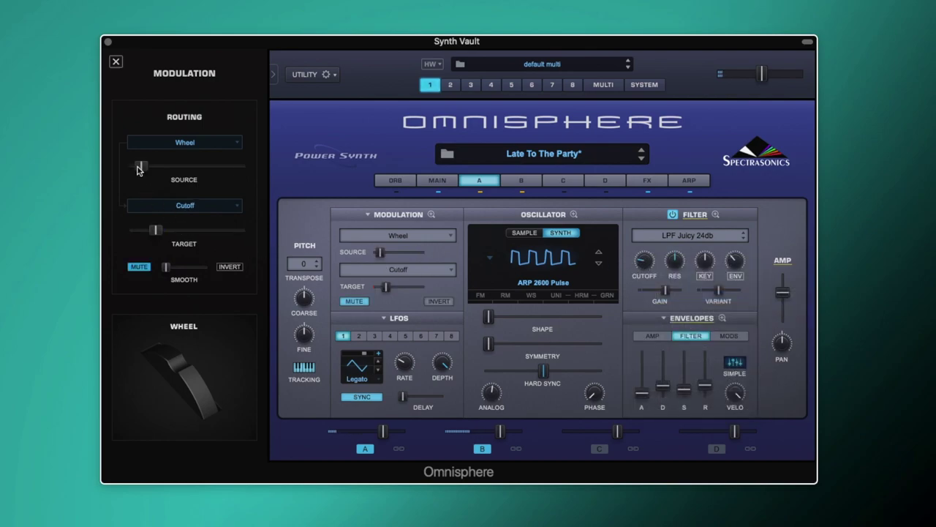
mouse_move(139, 170)
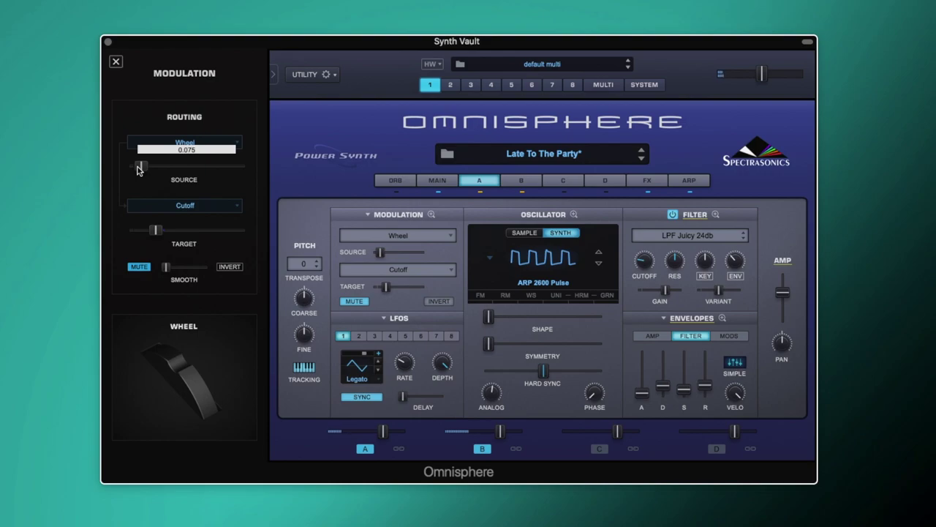
left_click(139, 266)
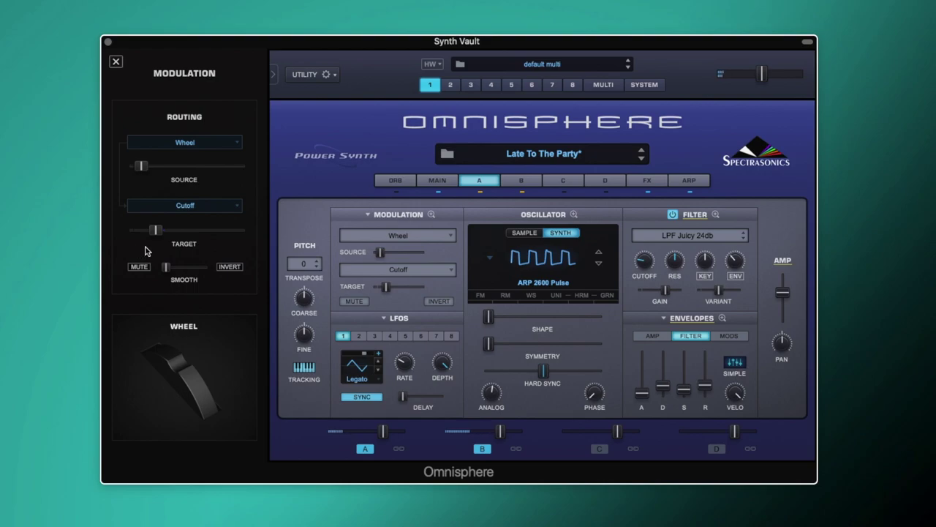
- Show the Wheel modulation of layer A's filter Resonance, check its source amount and unmute it
right_click(686, 261)
mouse_move(719, 295)
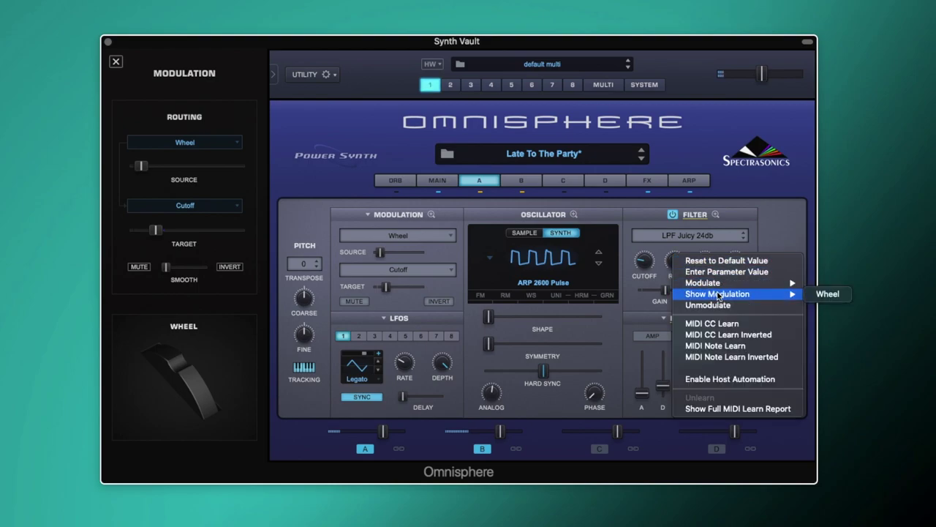
left_click(824, 294)
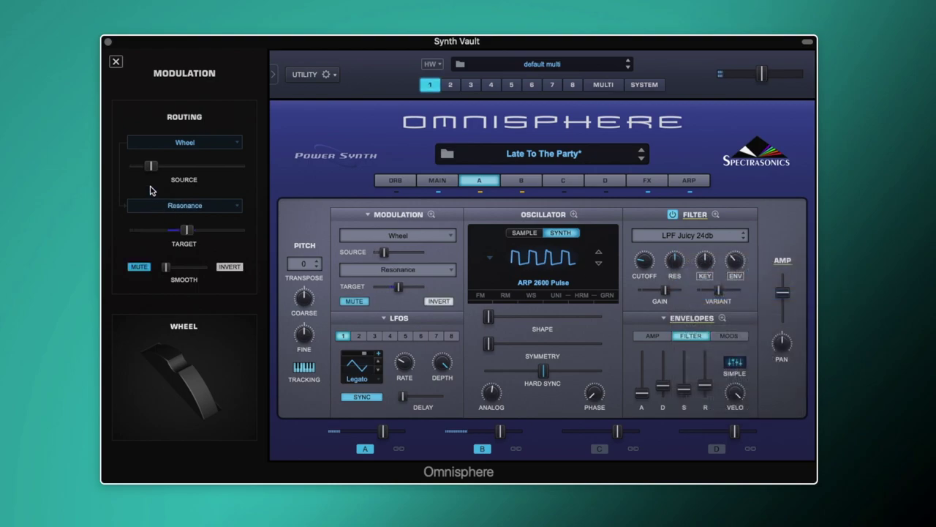
mouse_move(151, 168)
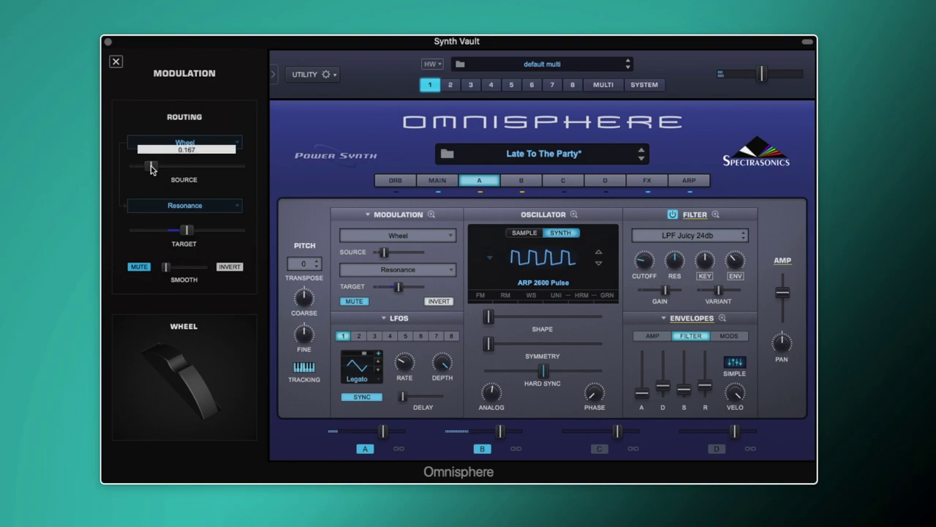
left_click(144, 270)
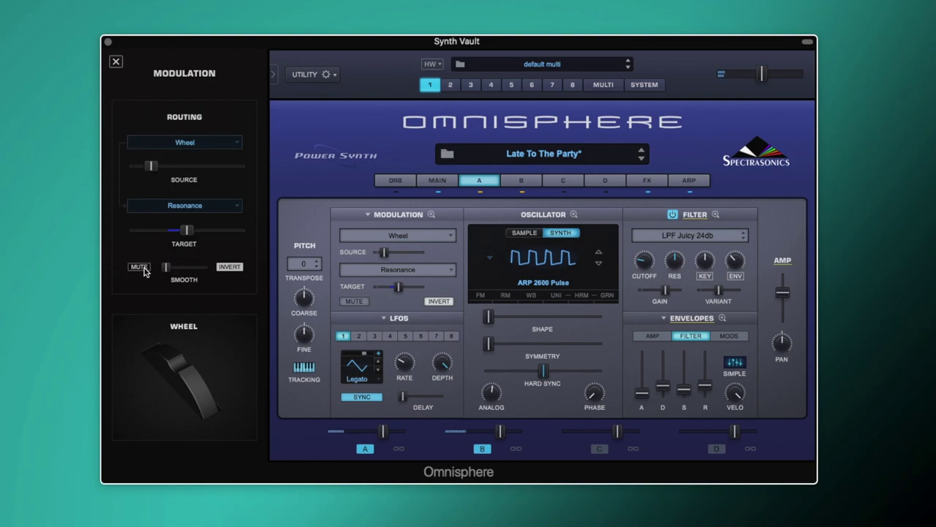